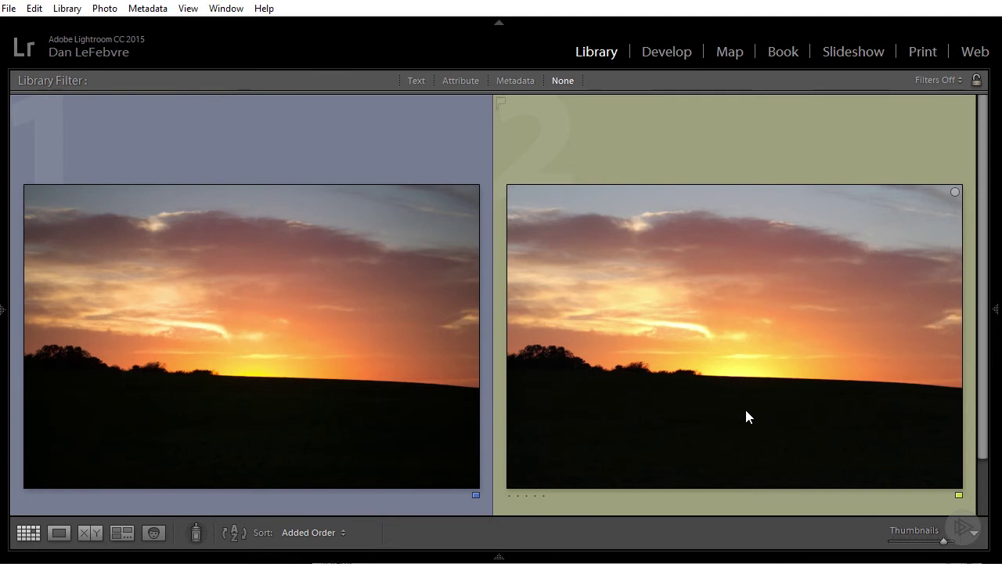
Select the raw and JPEG sunset photos and compare them side by side
{"action": "left_click", "coordinate": [358, 385]}
{"action": "left_click", "coordinate": [639, 366], "text": "ctrl"}
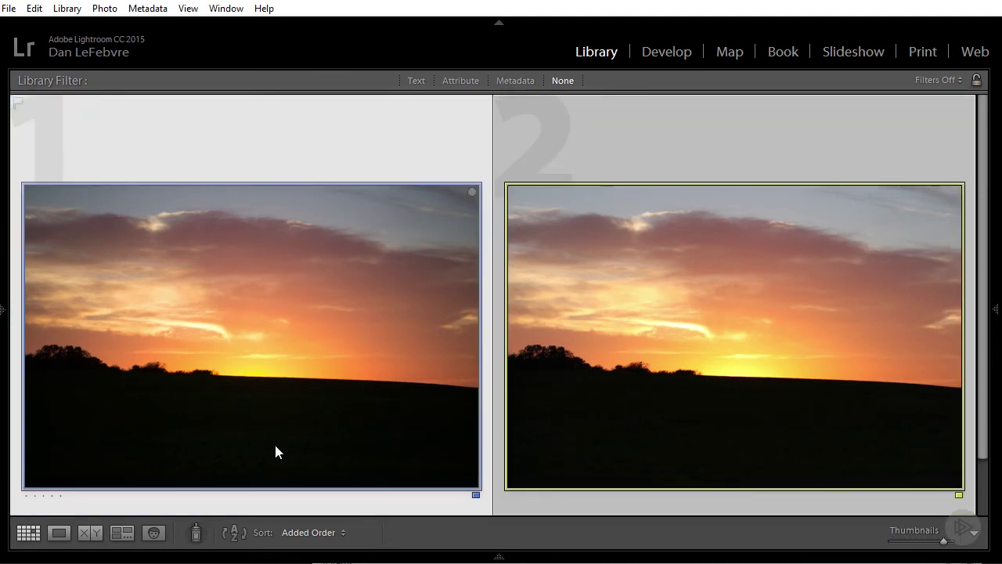
{"action": "left_click", "coordinate": [91, 535]}
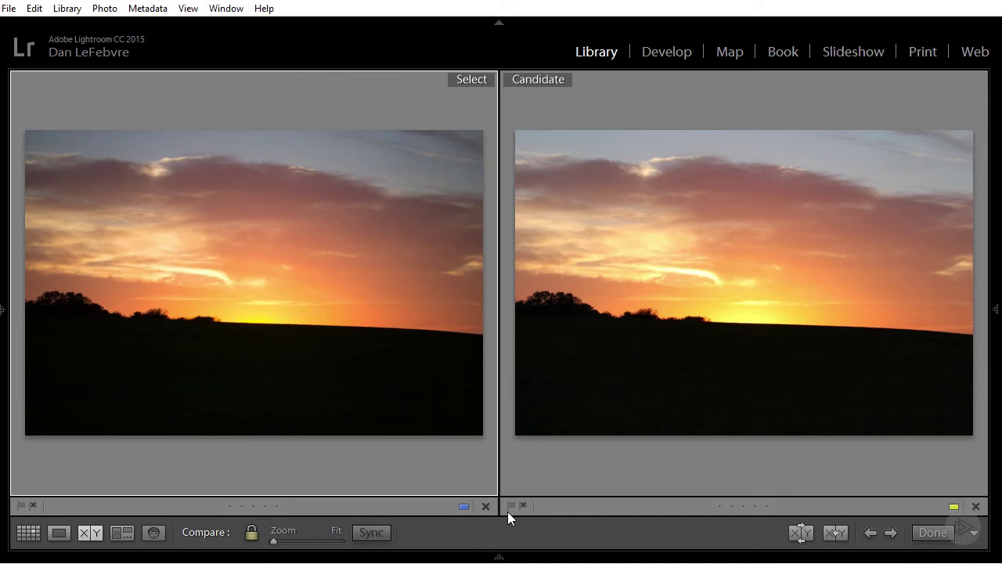
With syncing on, lower the exposure of both photos by two stops in Quick Develop
{"action": "left_click", "coordinate": [995, 275]}
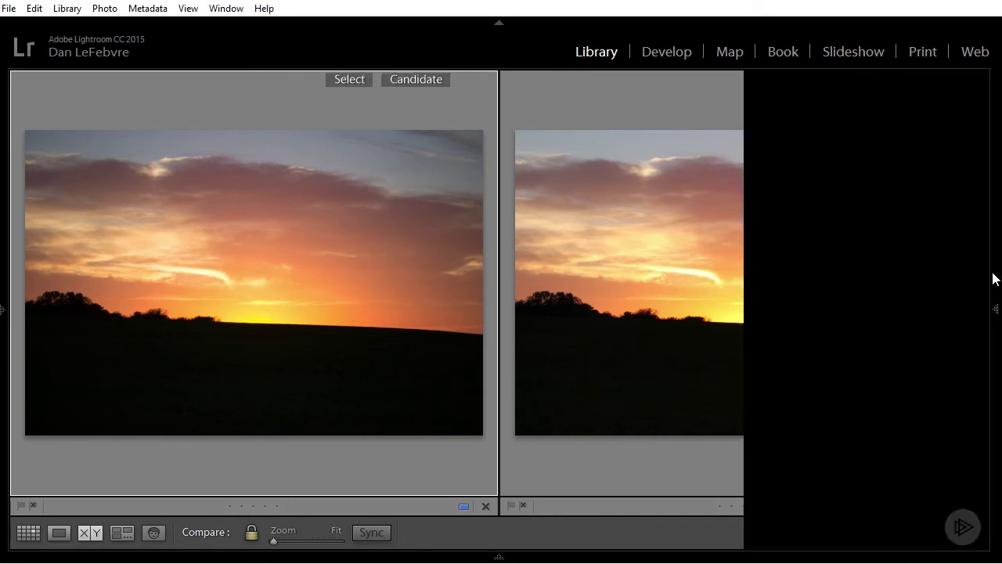
{"action": "left_click", "coordinate": [758, 532]}
{"action": "left_click", "coordinate": [758, 532]}
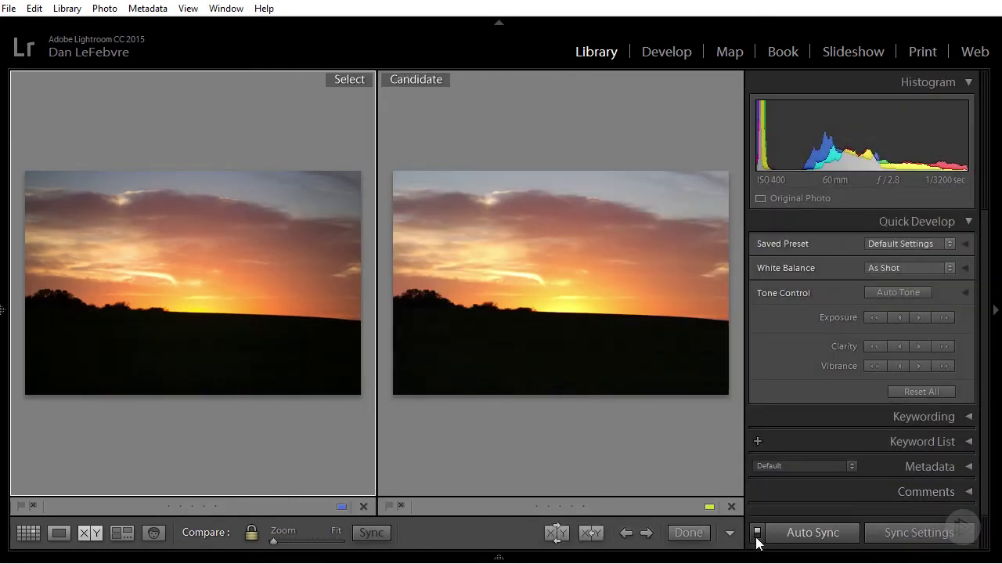
{"action": "left_click", "coordinate": [879, 315]}
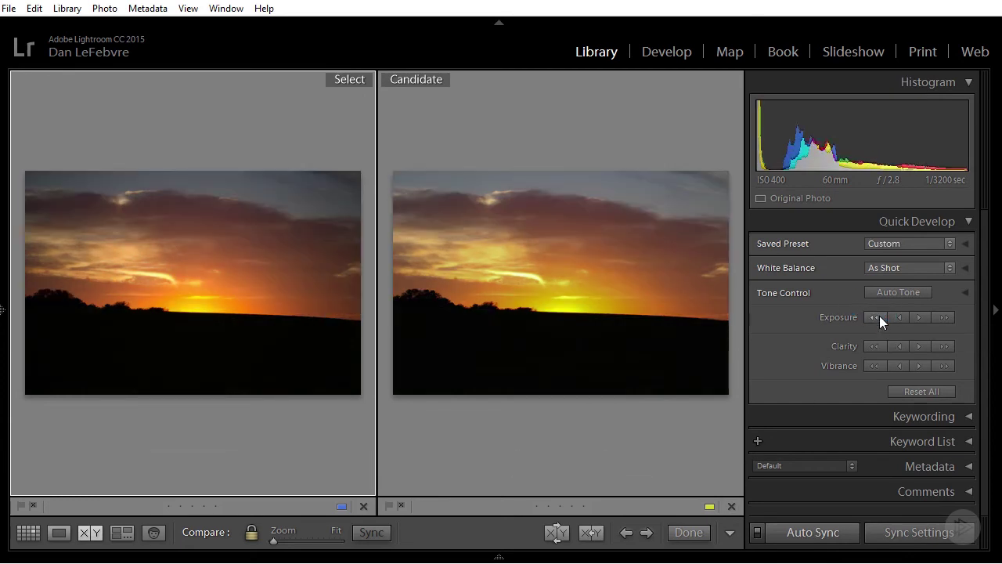
{"action": "left_click", "coordinate": [879, 315]}
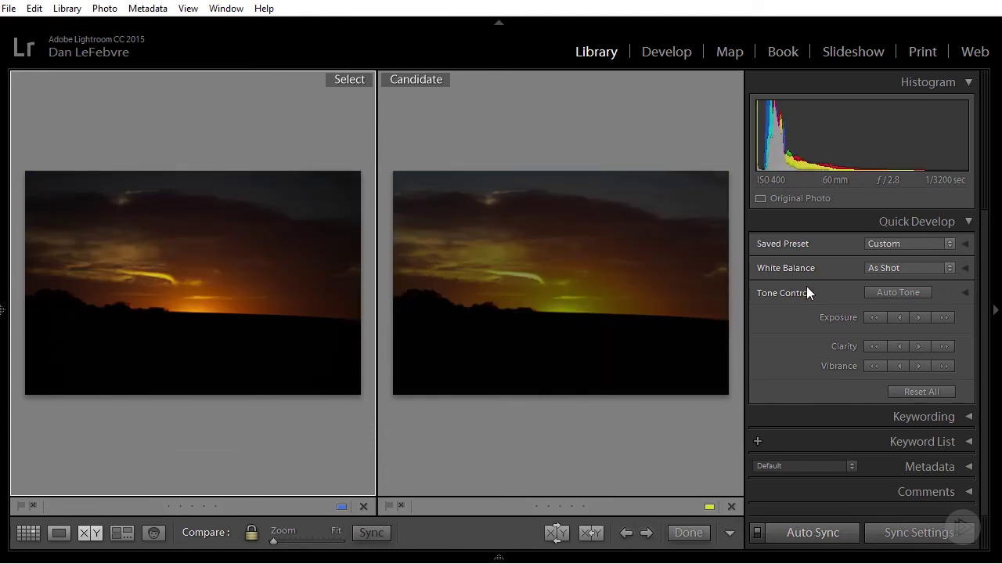
{"action": "left_click", "coordinate": [992, 310]}
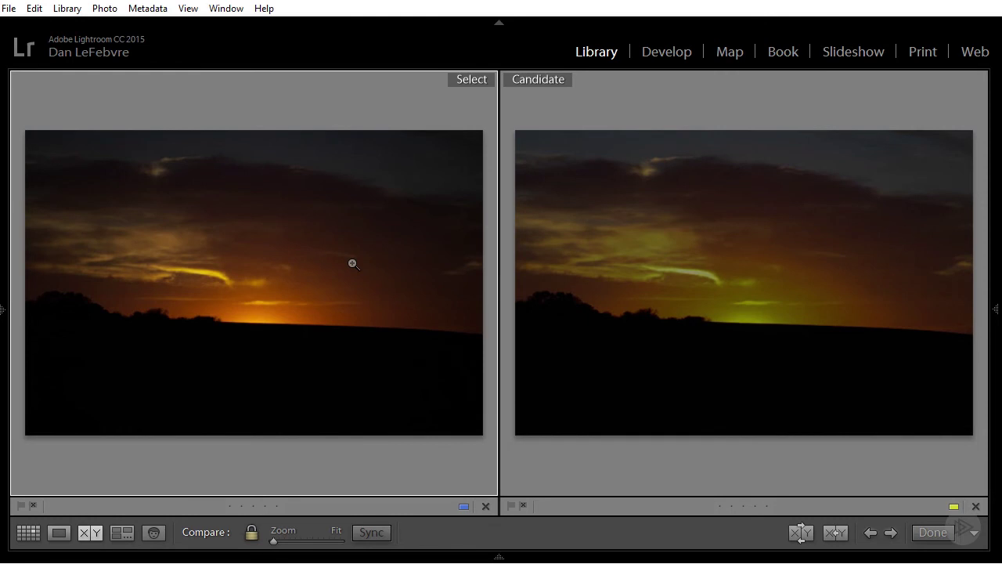
Raise exposure on both photos five times until overexposed, then zoom both to 1:1 on the field
{"action": "left_click", "coordinate": [994, 310]}
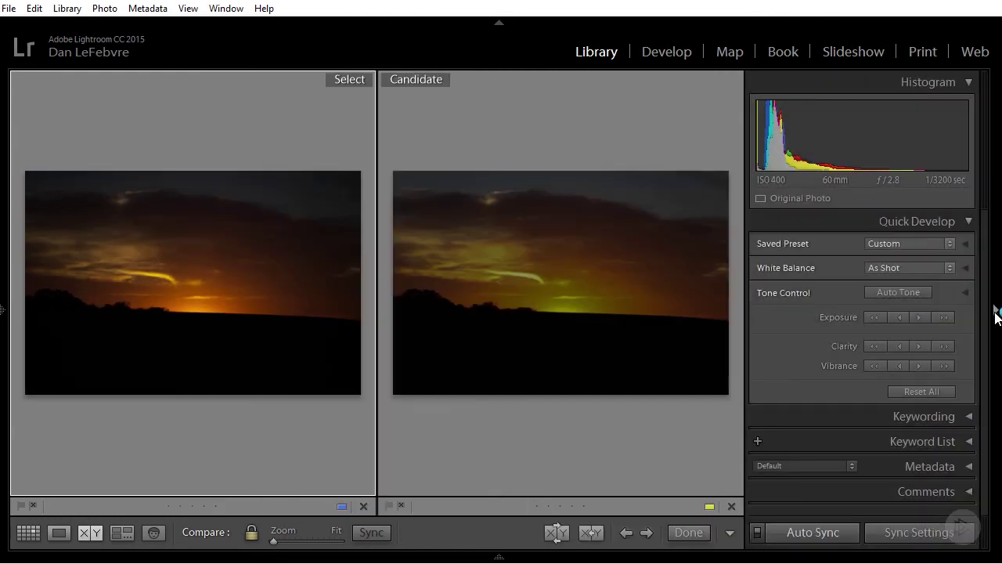
{"action": "left_click", "coordinate": [945, 317]}
{"action": "left_click", "coordinate": [945, 317]}
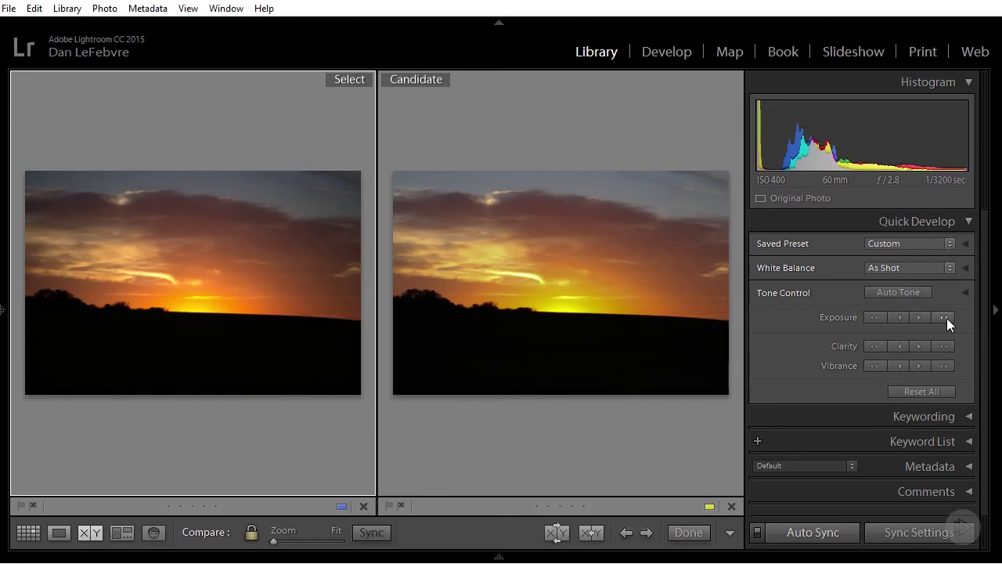
{"action": "left_click", "coordinate": [945, 317]}
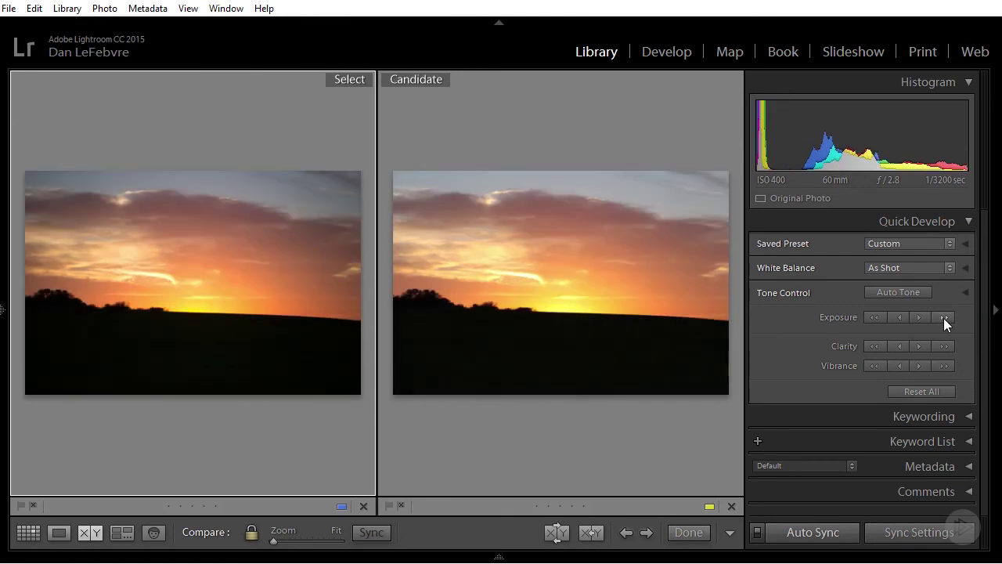
{"action": "left_click", "coordinate": [945, 318]}
{"action": "left_click", "coordinate": [945, 317]}
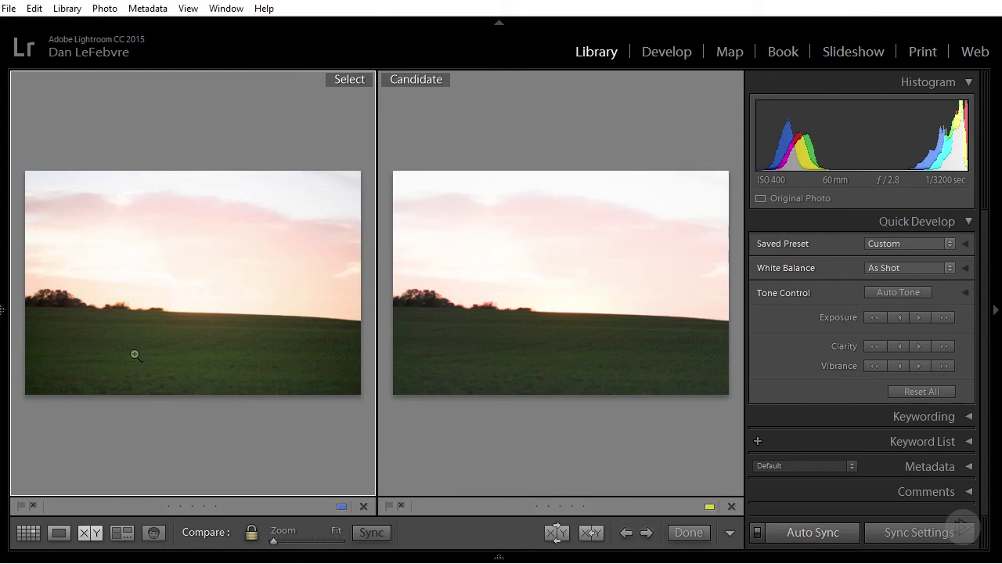
{"action": "left_click", "coordinate": [996, 310]}
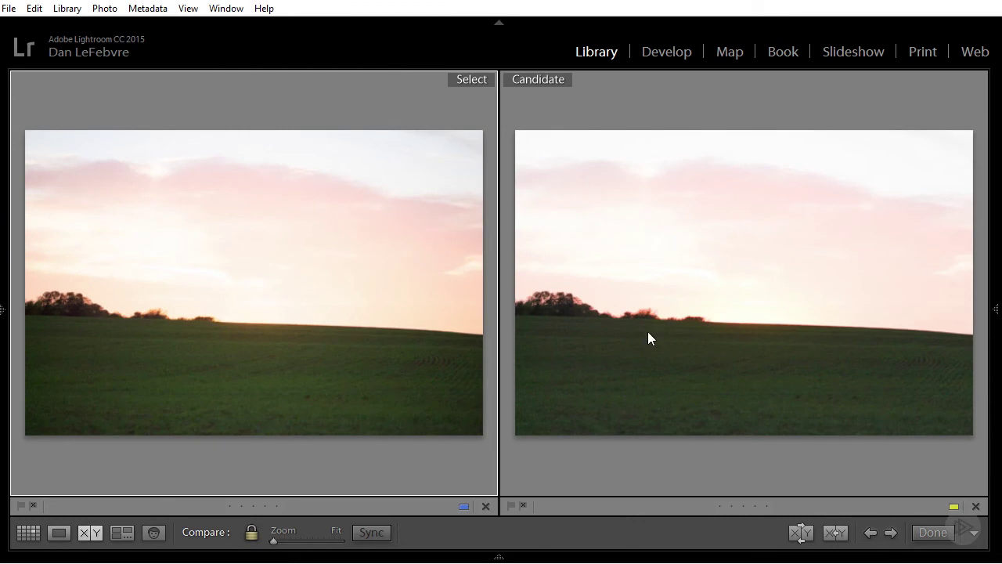
{"action": "left_click", "coordinate": [600, 352]}
Pan both 1:1 views from the grassy field up to the tree line and sky
{"action": "left_click_drag", "start_coordinate": [593, 393], "coordinate": [582, 306]}
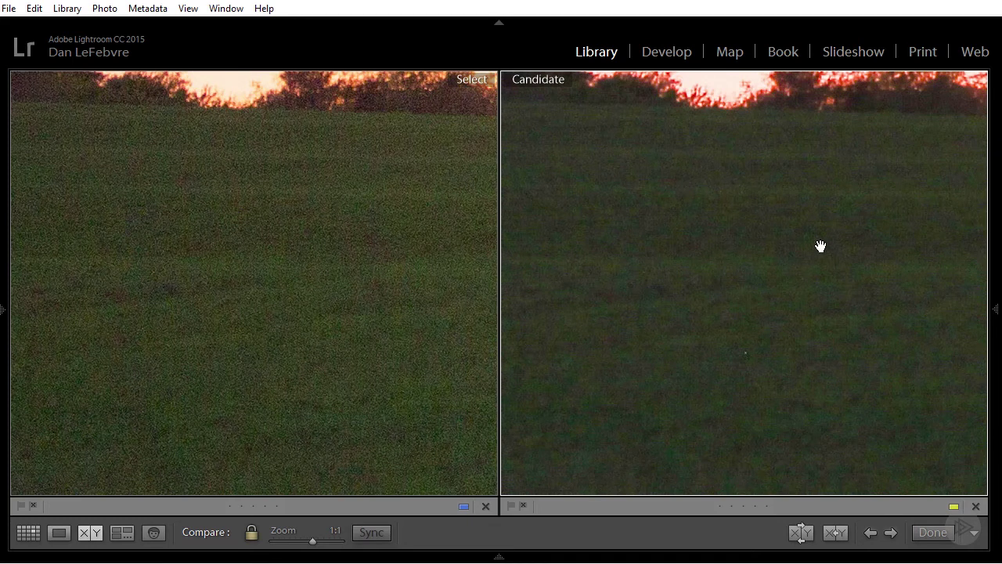
{"action": "mouse_move", "coordinate": [821, 248]}
{"action": "left_mouse_down"}
{"action": "mouse_move", "coordinate": [833, 269]}
{"action": "mouse_move", "coordinate": [830, 249]}
{"action": "left_mouse_up"}
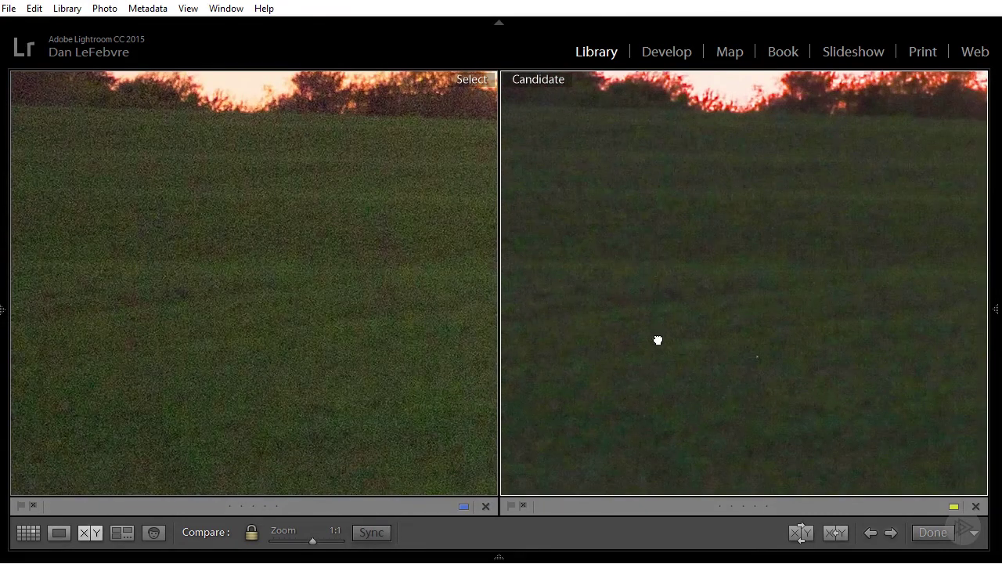
{"action": "left_click_drag", "start_coordinate": [658, 340], "coordinate": [685, 251]}
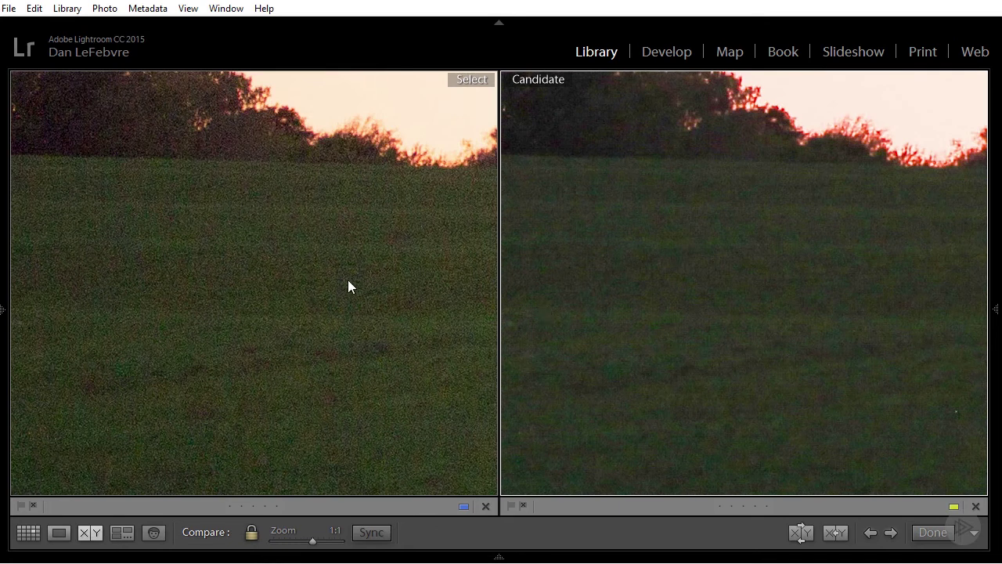
{"action": "left_click_drag", "start_coordinate": [350, 287], "coordinate": [290, 179]}
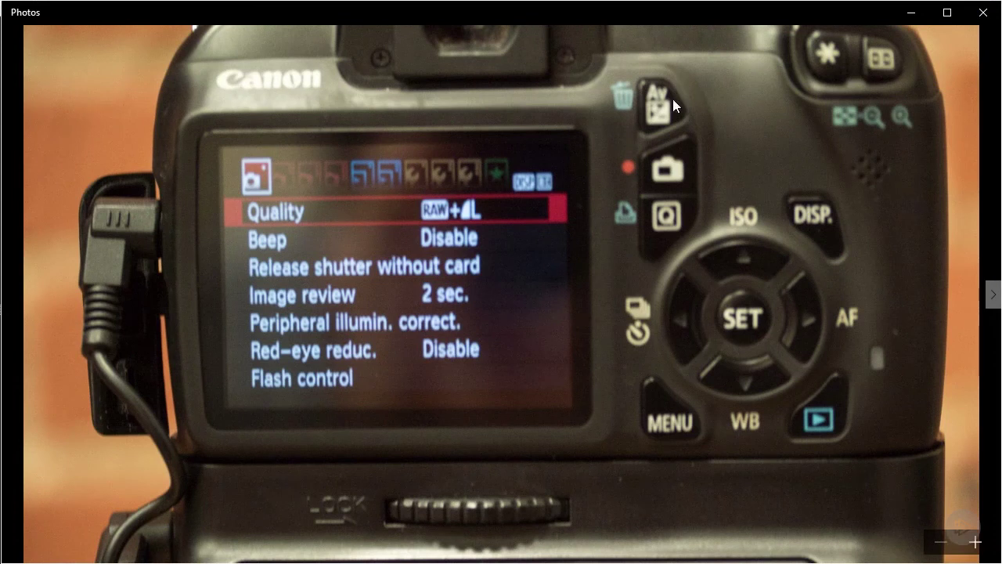
Flip through the Canon and Sony Quality menu photos, ending back on the Sony RAW menu
{"action": "key", "text": "Right"}
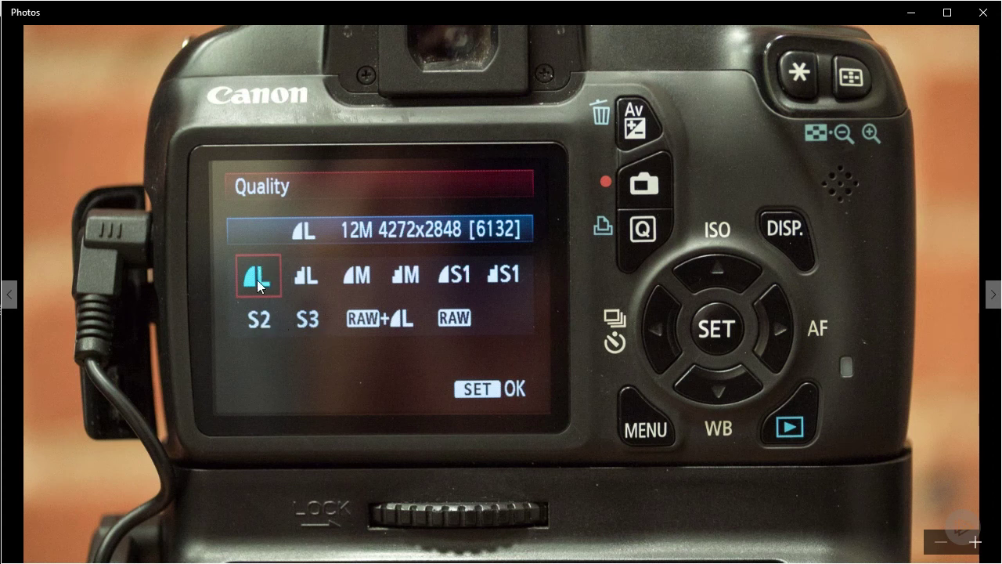
{"action": "key", "text": "Right"}
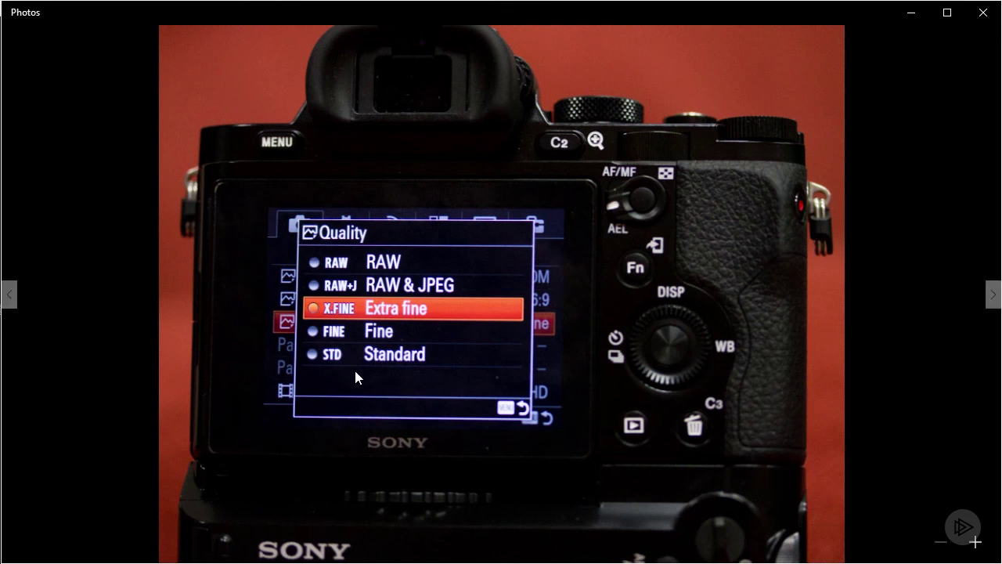
{"action": "key", "text": "Right"}
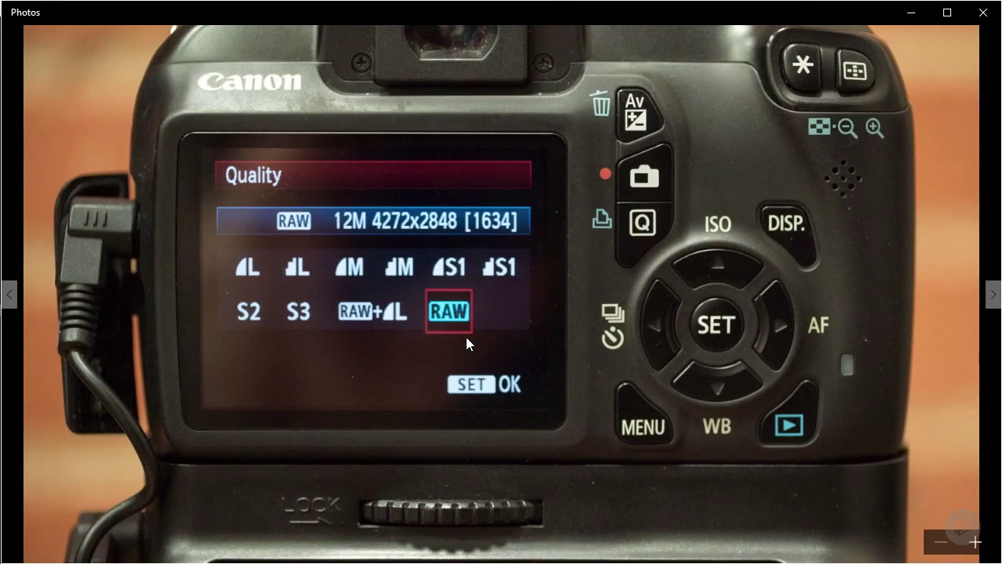
{"action": "key", "text": "Right"}
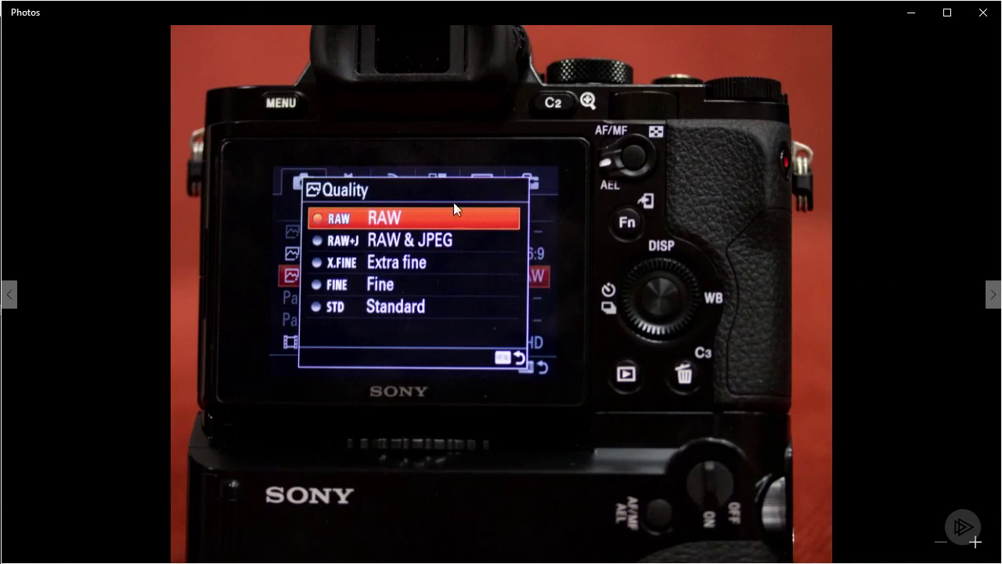
{"action": "key", "text": "Right"}
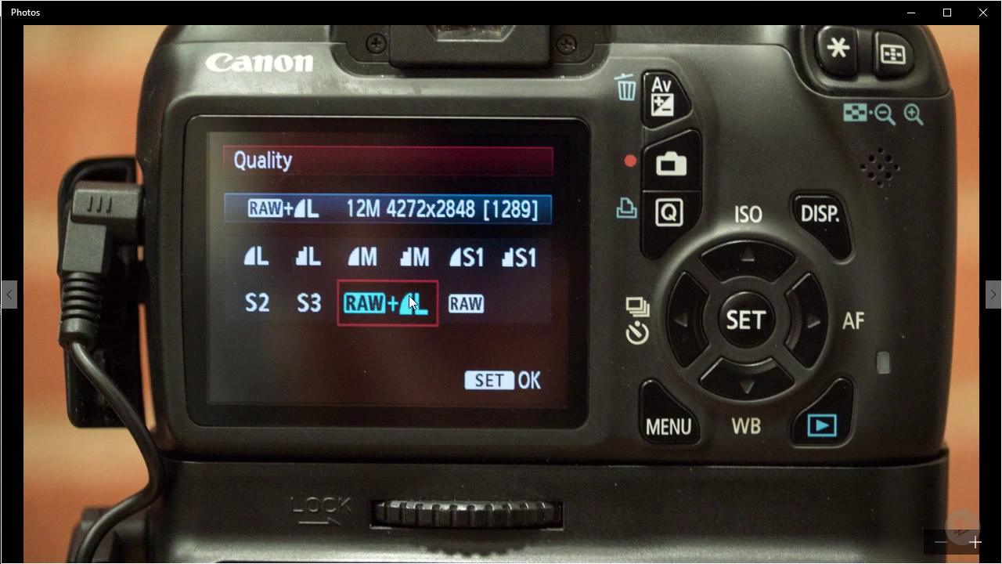
{"action": "key", "text": "Left"}
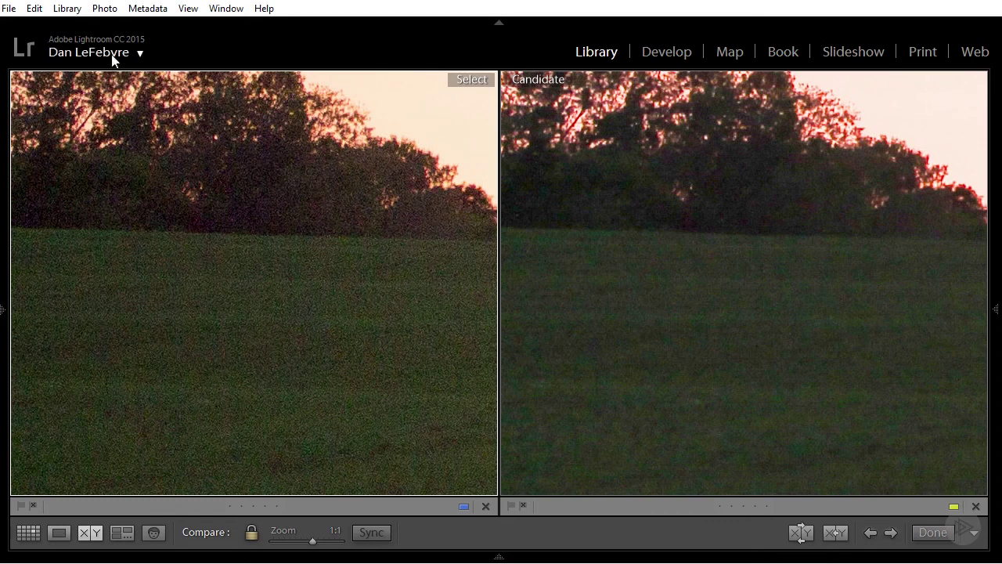
{"action": "left_click", "coordinate": [35, 10]}
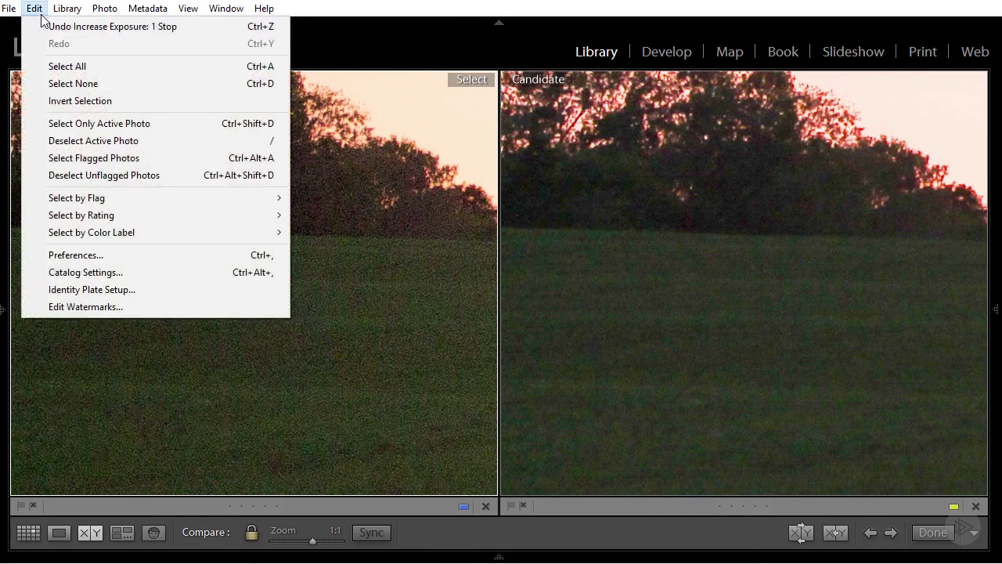
{"action": "left_click", "coordinate": [105, 254]}
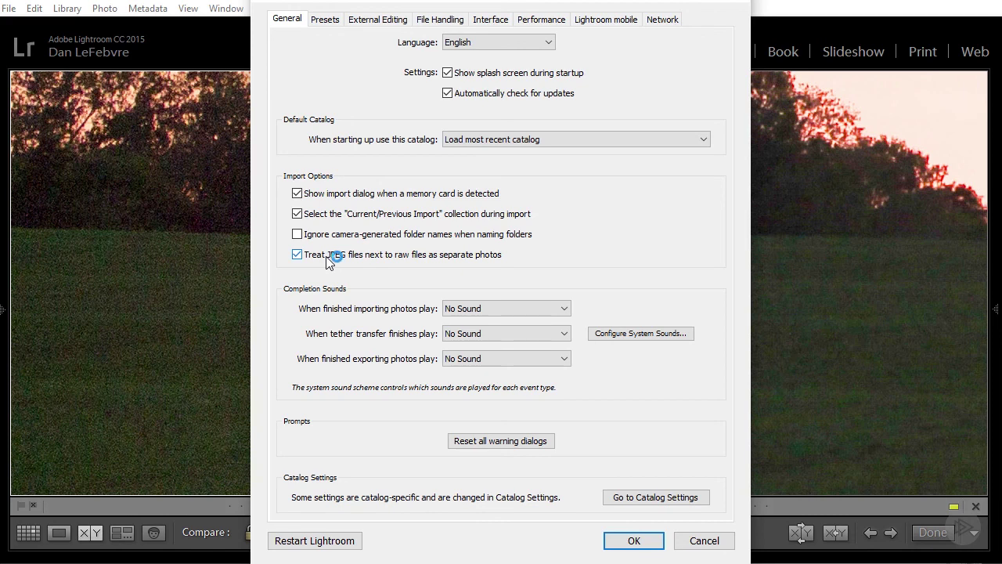
{"action": "left_click", "coordinate": [693, 540]}
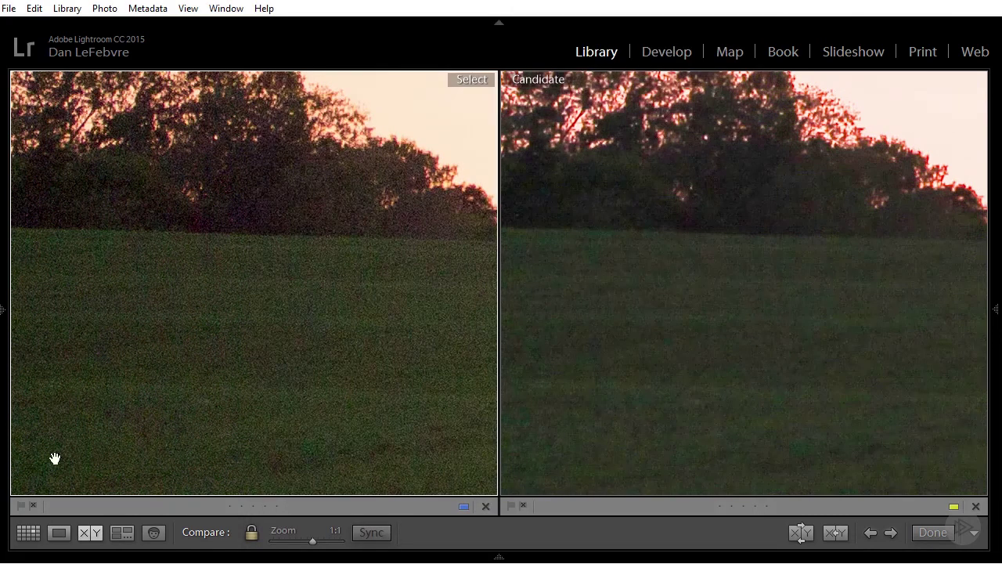
Switch to Grid view, deselect both sunset photos, and hide the filmstrip
{"action": "left_click", "coordinate": [36, 534]}
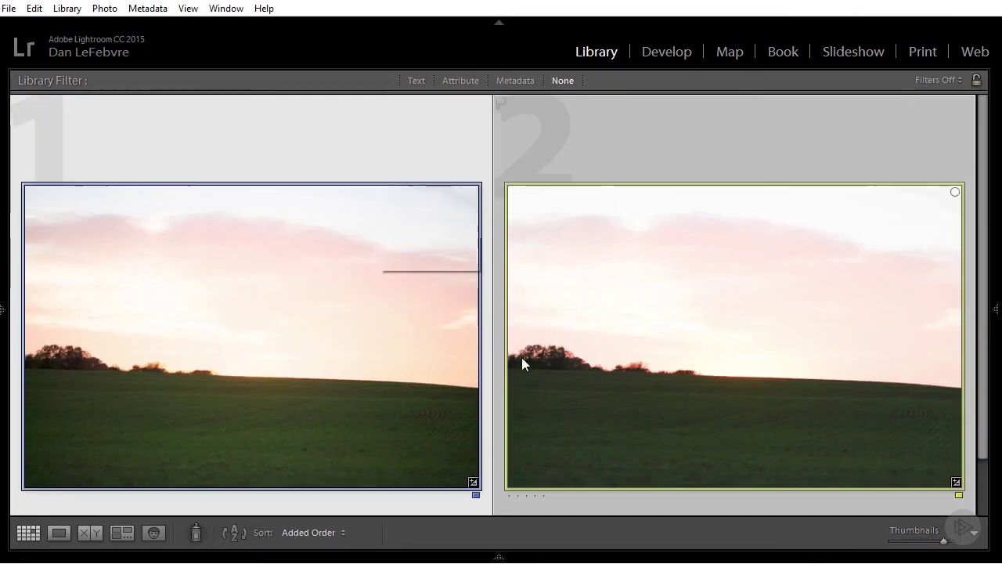
{"action": "mouse_move", "coordinate": [509, 558]}
{"action": "key", "text": "t"}
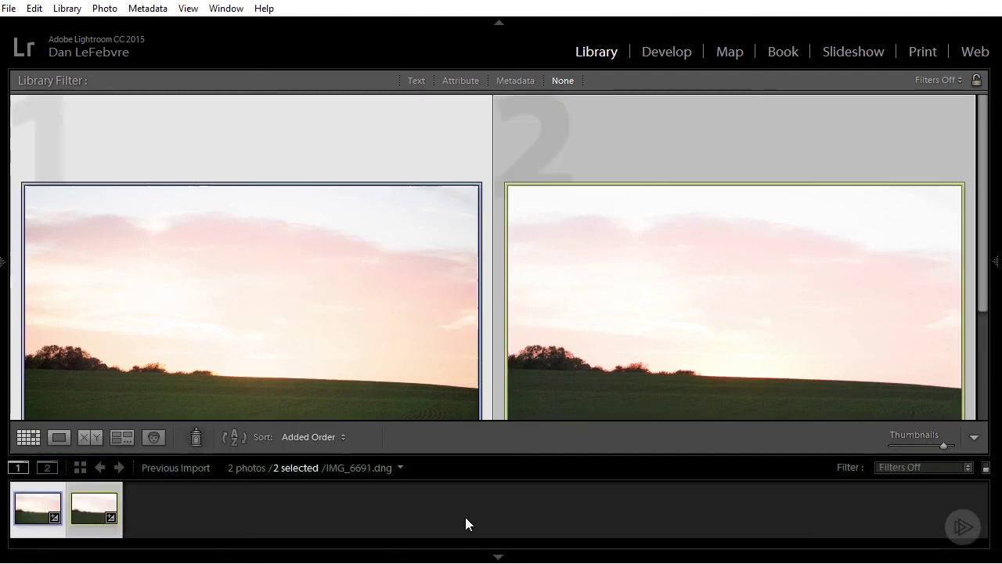
{"action": "left_click", "coordinate": [465, 517]}
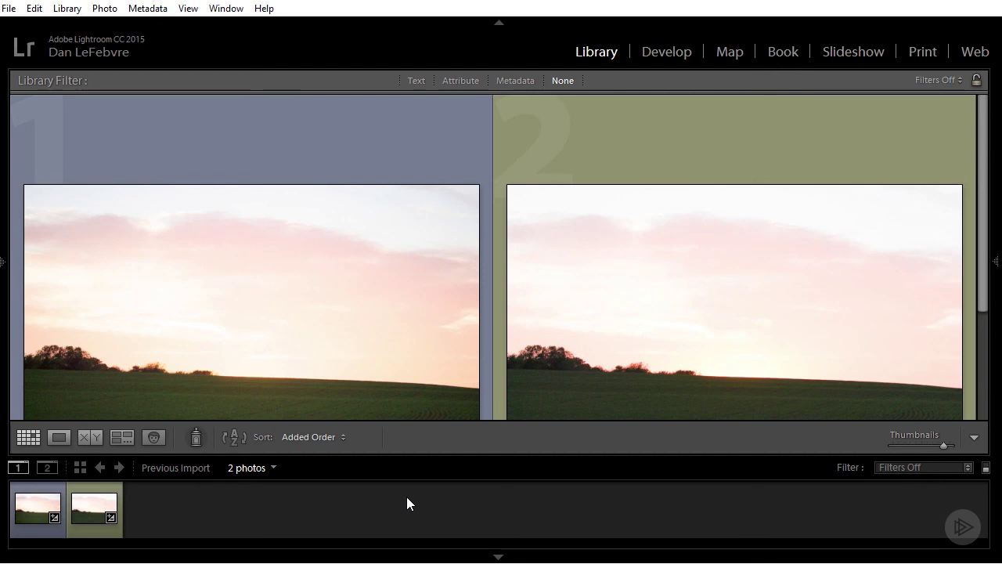
{"action": "left_click", "coordinate": [457, 557]}
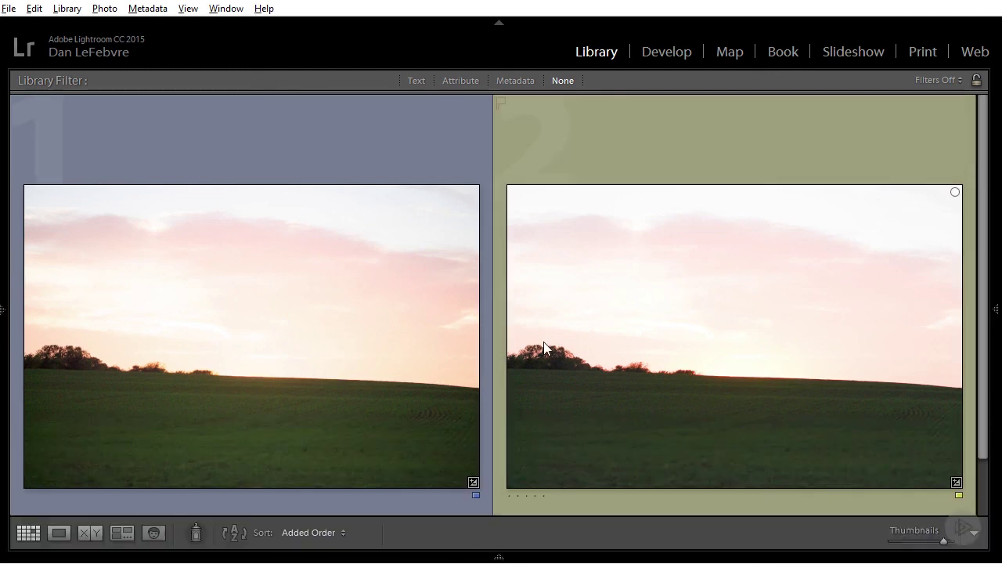